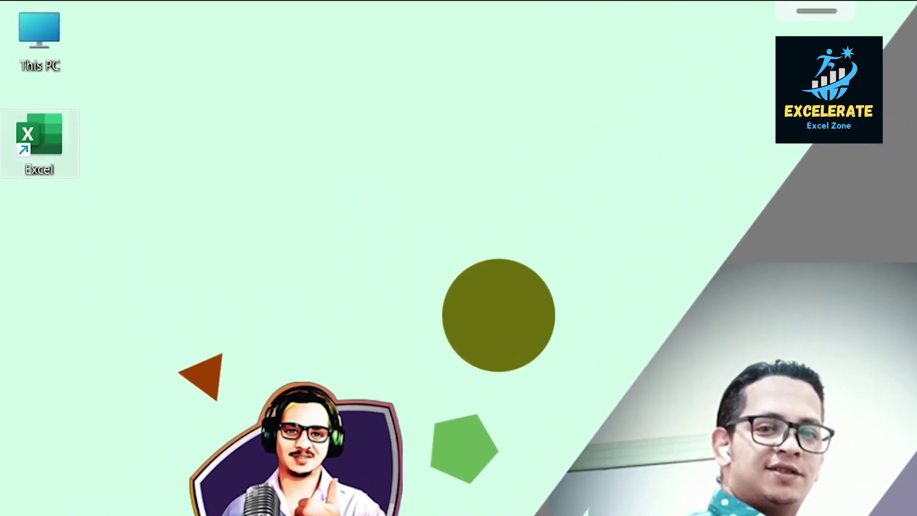
type("e")
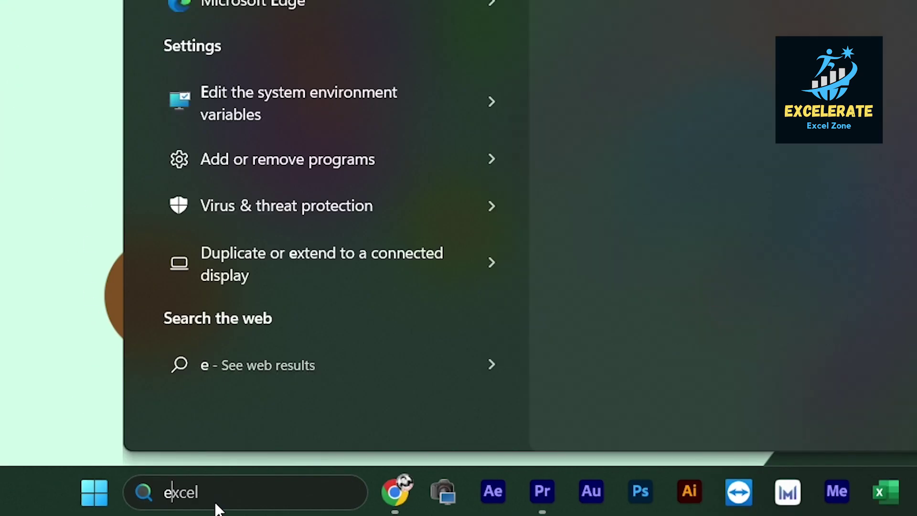
type("xcel")
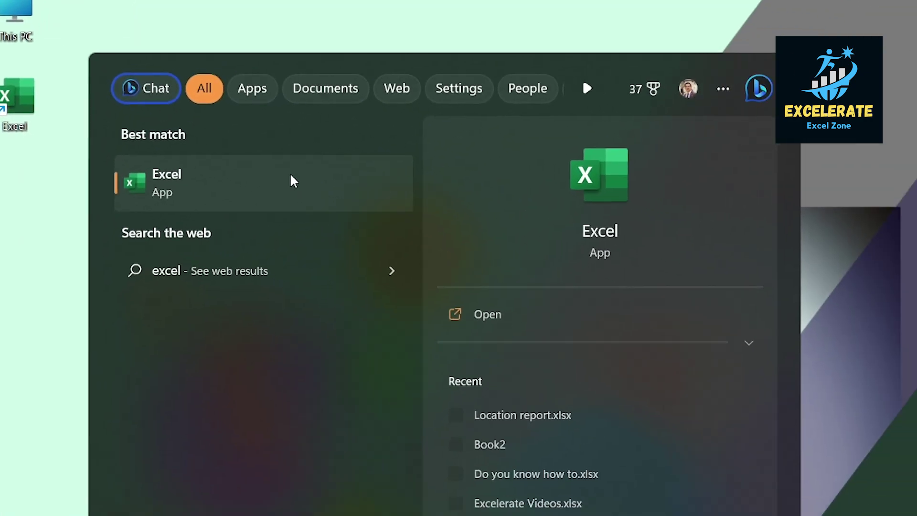
- Launch Excel from Windows search, create a new blank workbook, and bring up its save prompt
left_click(290, 174)
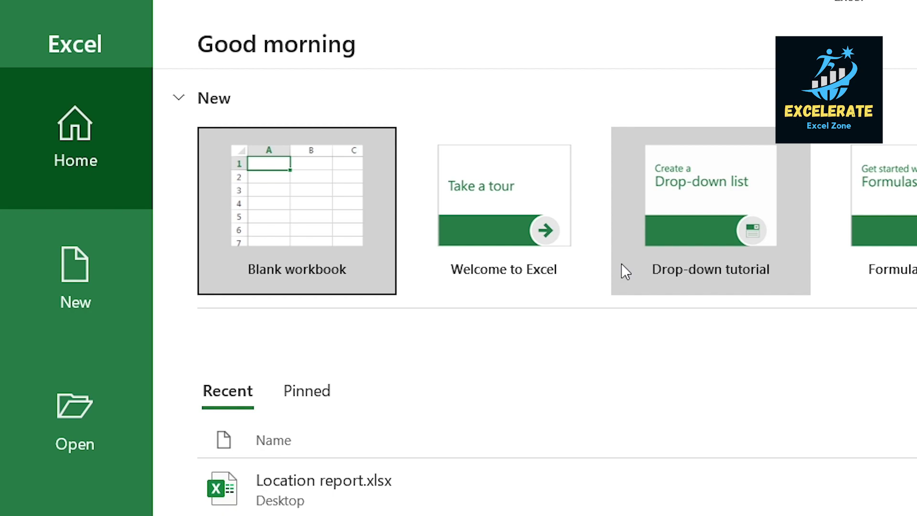
left_click(57, 183)
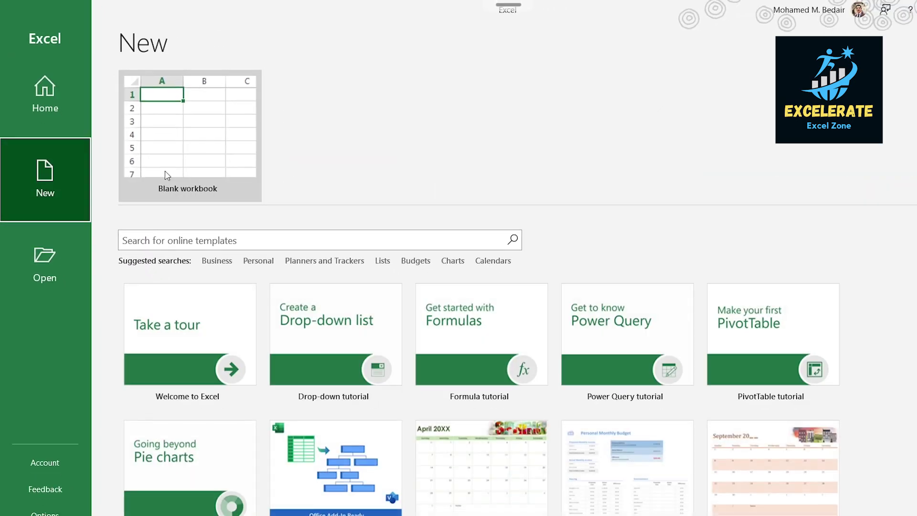
left_click(200, 148)
key("ctrl+s")
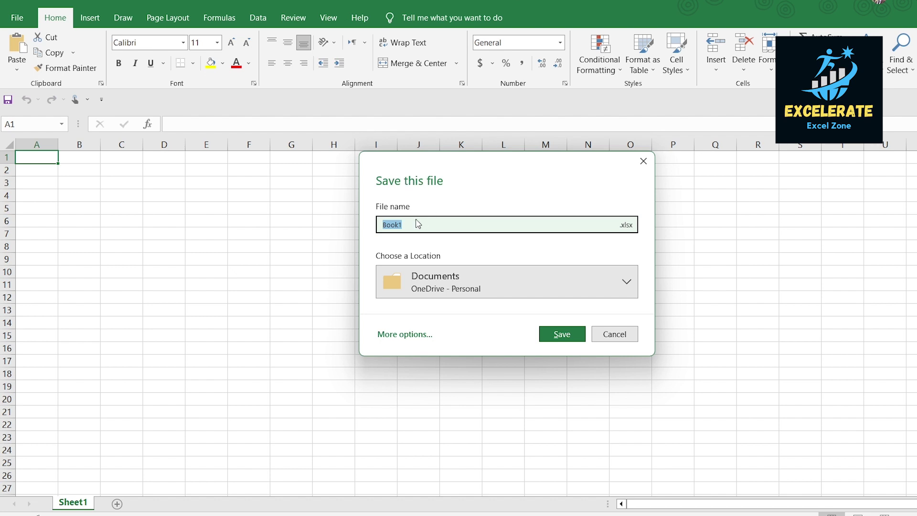
type("New Workb")
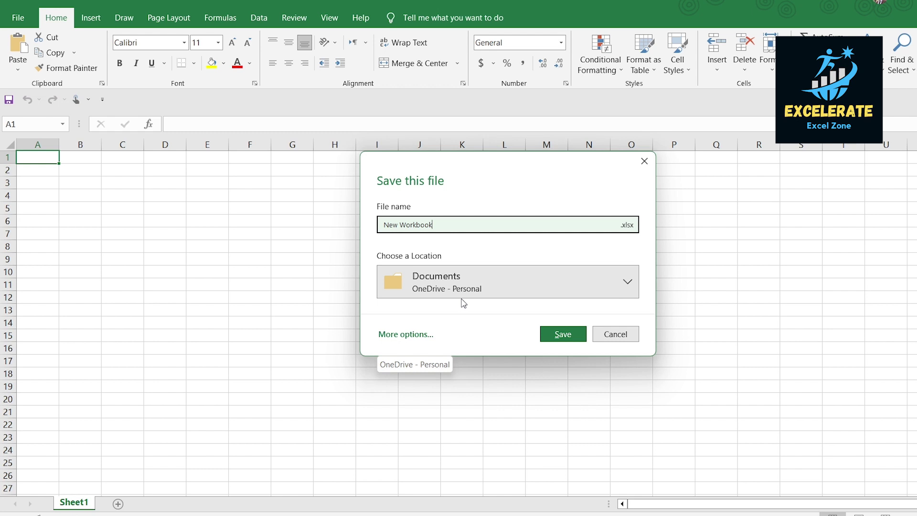
left_click(565, 337)
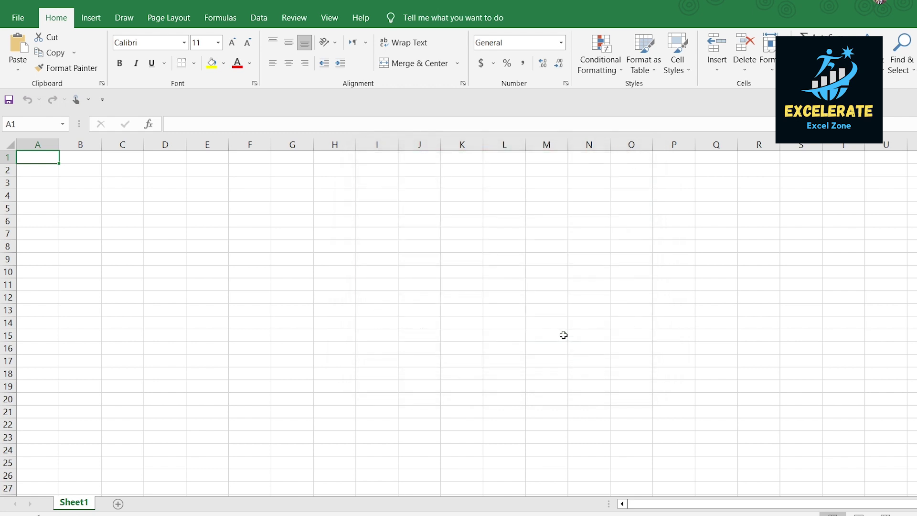